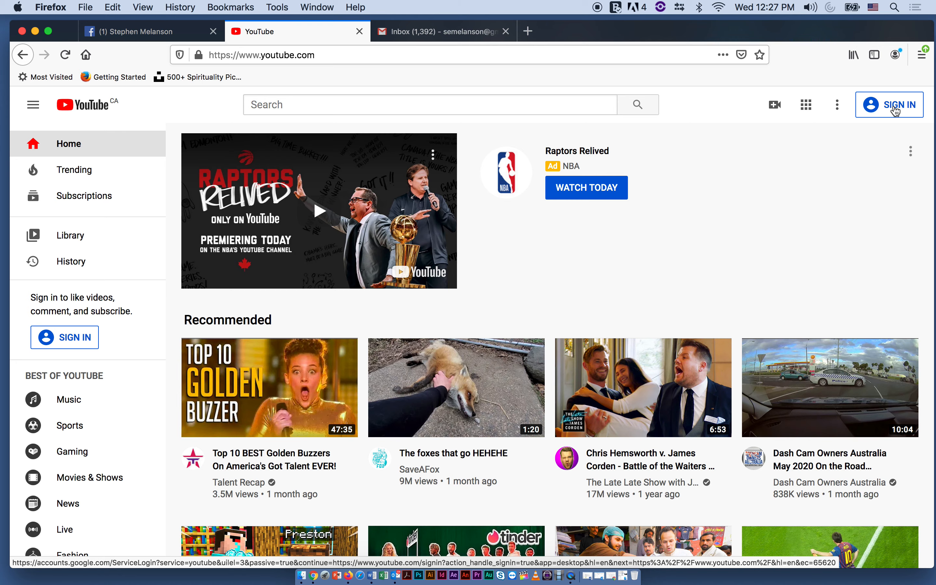
- Sign in to YouTube and check the Google apps list in Gmail for its YouTube shortcut before returning to the YouTube home page
{"action": "left_click", "coordinate": [896, 112]}
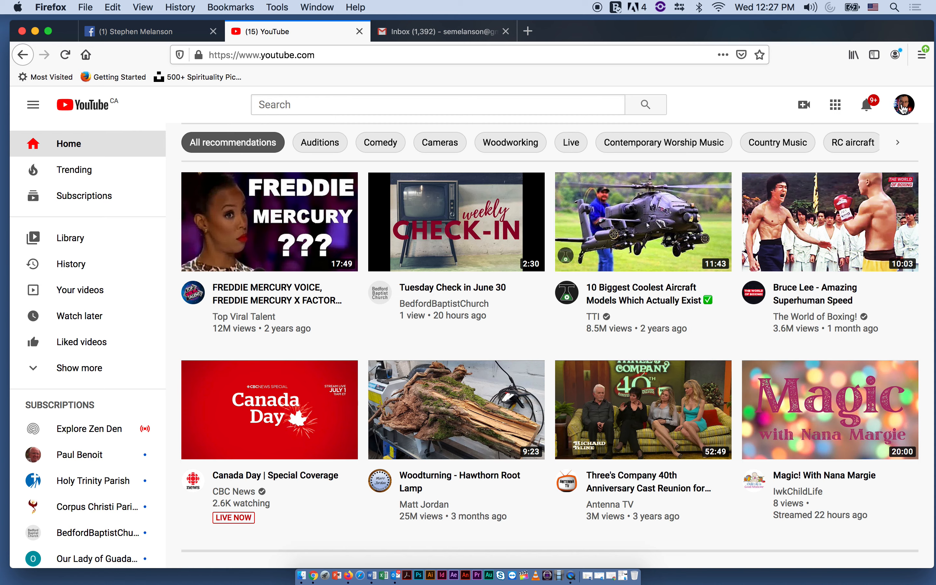
{"action": "left_click", "coordinate": [423, 35]}
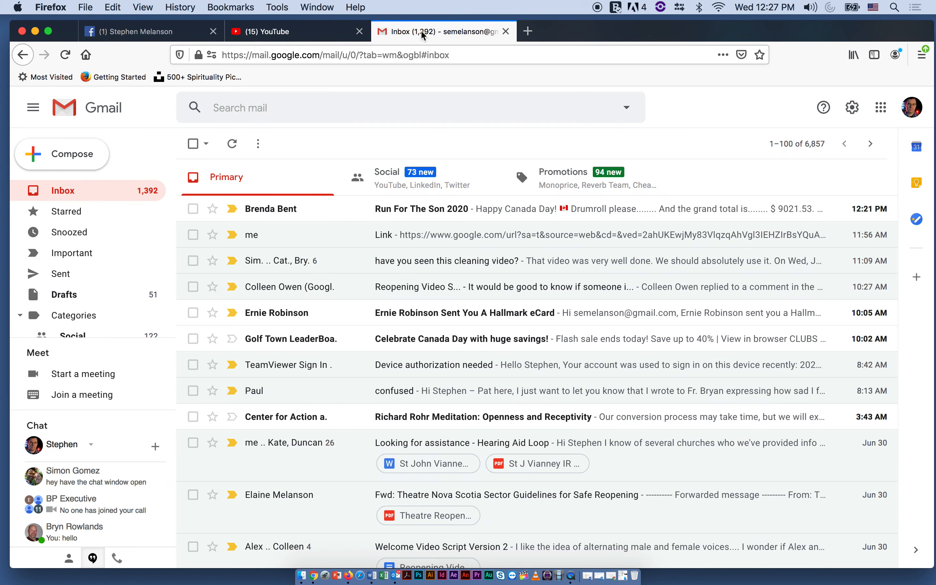
{"action": "left_click", "coordinate": [882, 108]}
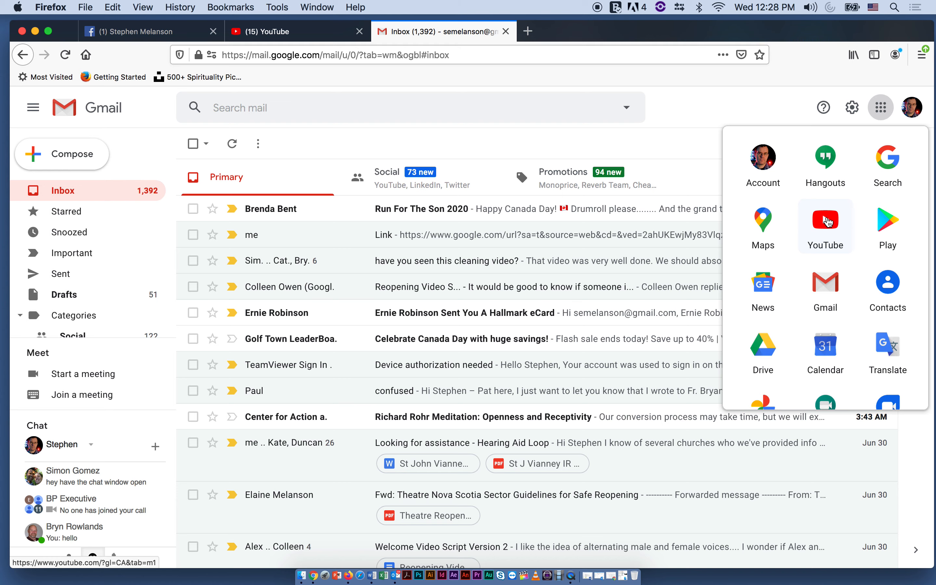
{"action": "left_click", "coordinate": [269, 32]}
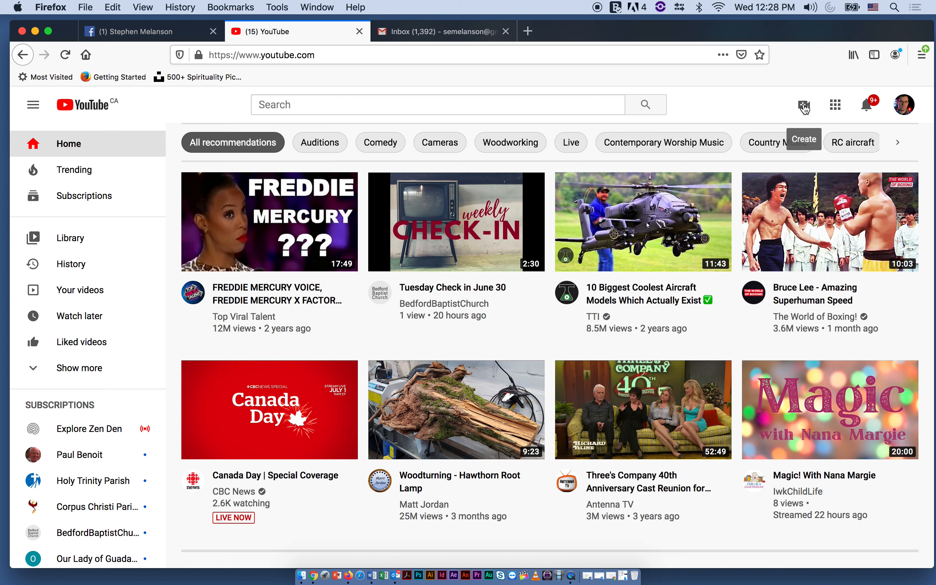
- Start a new video upload and add IMG_2454.MOV from the iPhone&DSLR Video _Family folder in Finder
{"action": "left_click", "coordinate": [804, 108]}
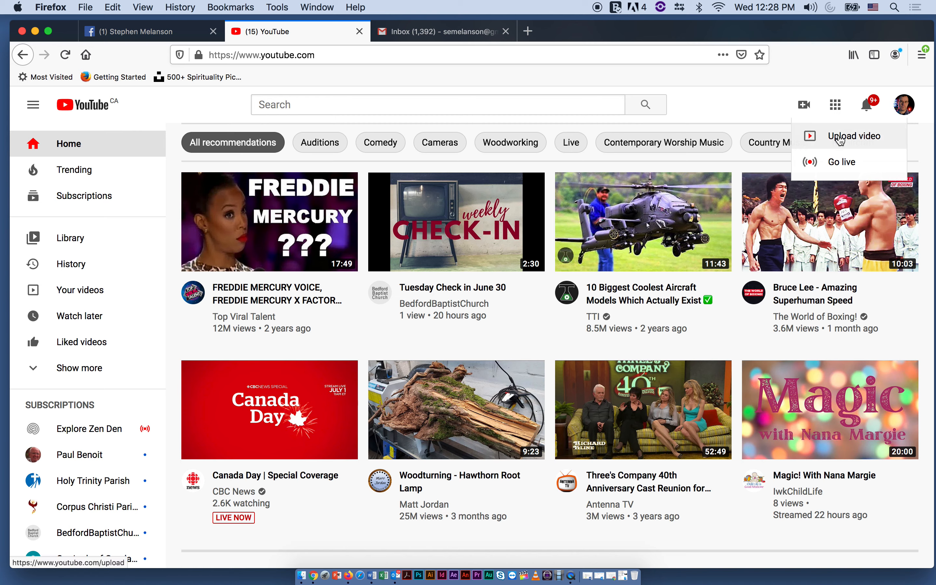
{"action": "left_click", "coordinate": [840, 137]}
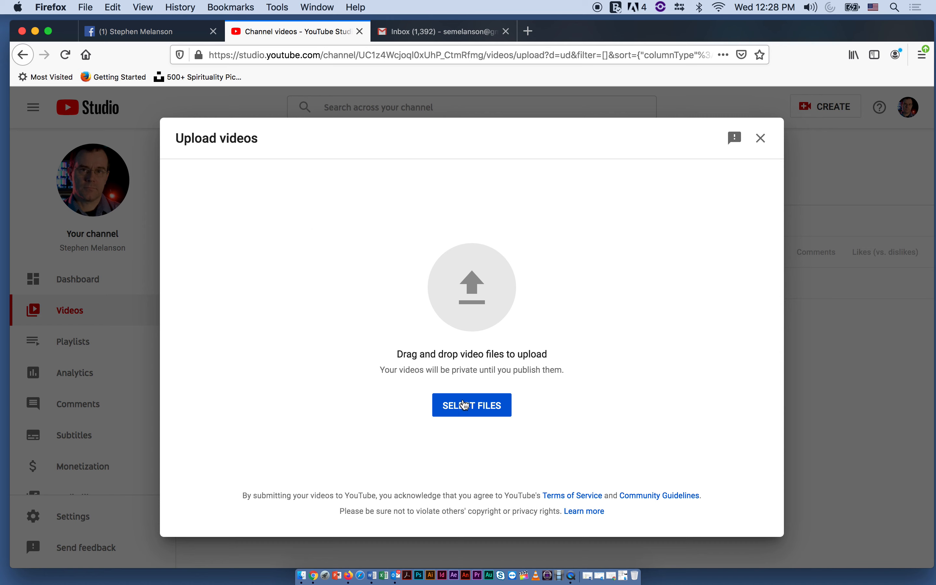
{"action": "left_click", "coordinate": [303, 576]}
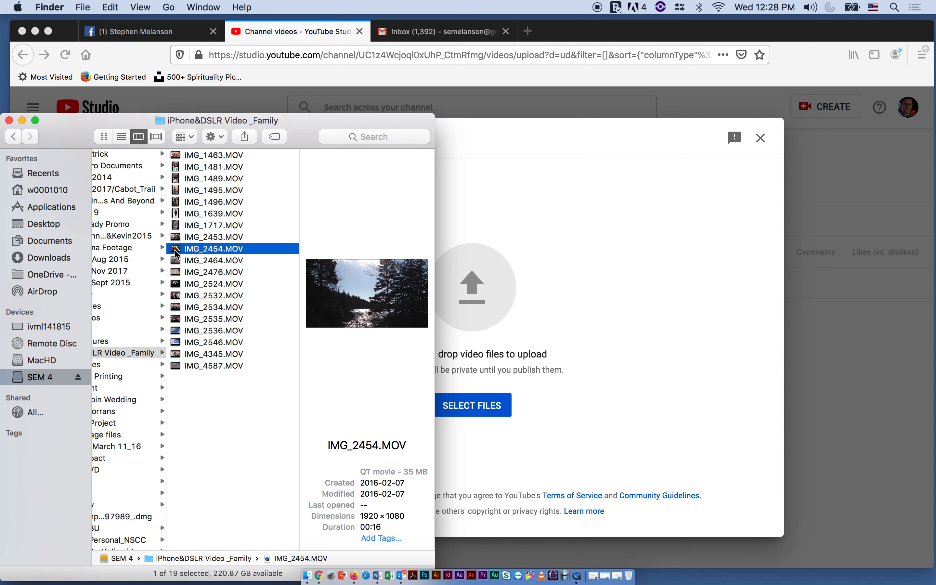
{"action": "left_click_drag", "start_coordinate": [176, 253], "coordinate": [499, 297]}
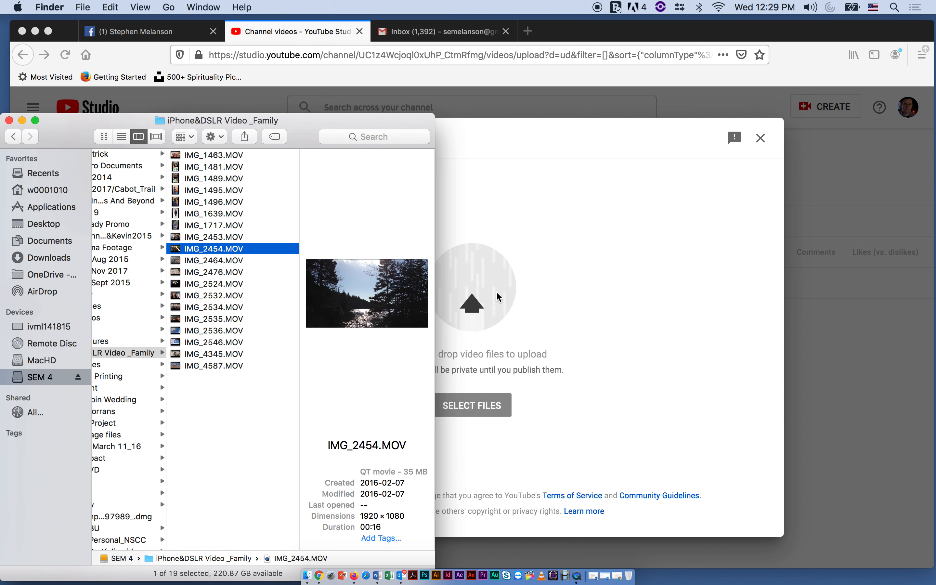
{"action": "left_click_drag", "start_coordinate": [499, 297], "coordinate": [650, 269]}
{"action": "left_click", "coordinate": [641, 185]}
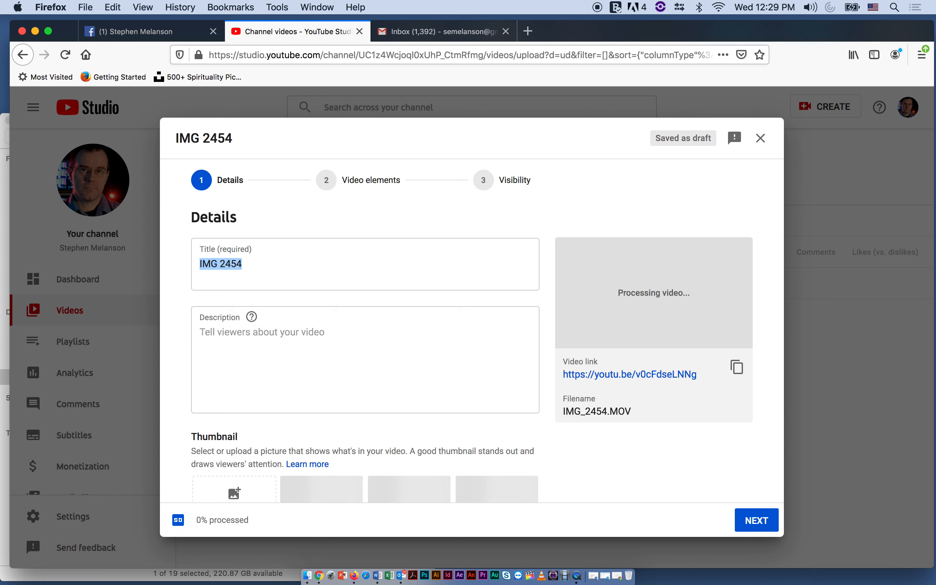
- Replace the video's title with "Bayside Camp - Men's Retreat 2018"
{"action": "left_click", "coordinate": [257, 264]}
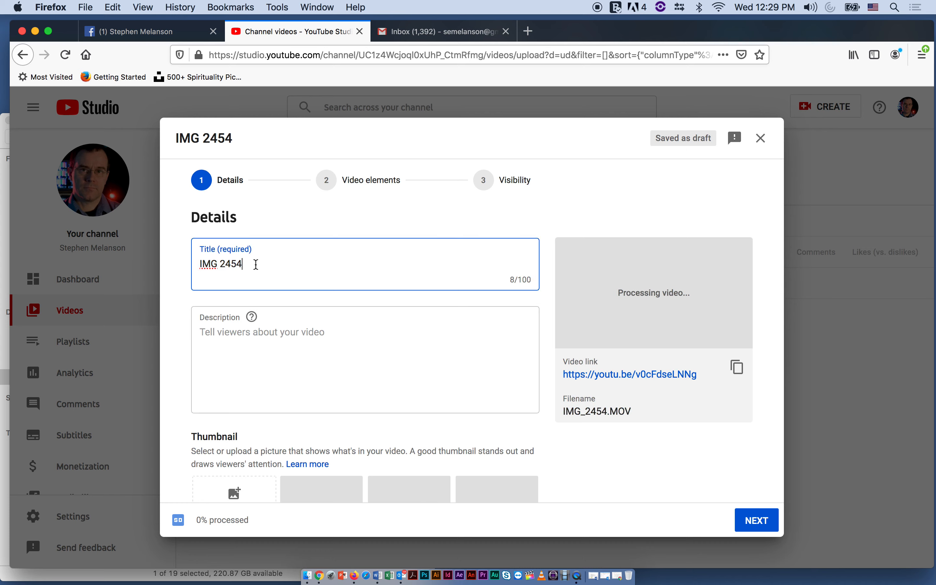
{"action": "left_click_drag", "start_coordinate": [256, 264], "coordinate": [175, 266]}
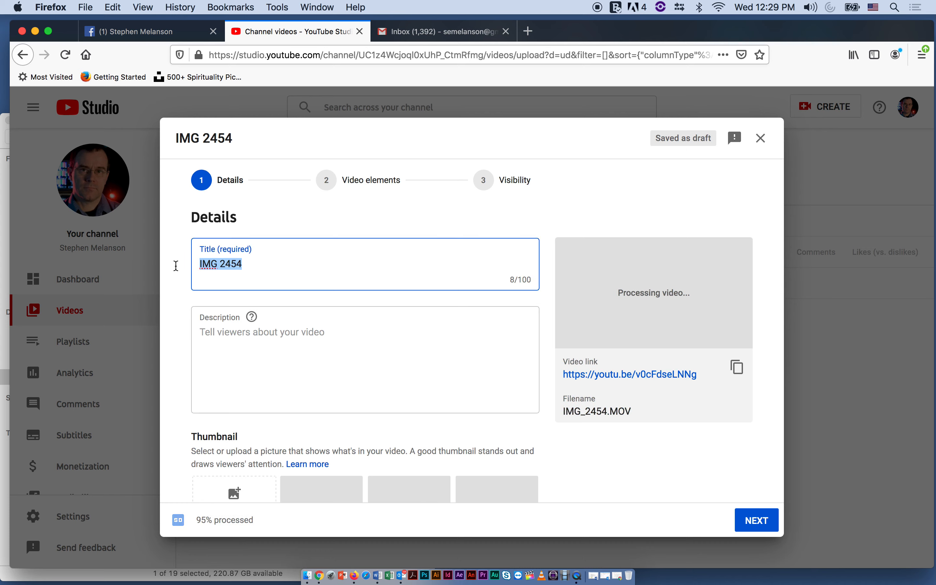
{"action": "type", "text": "Bayside Camp - Men"}
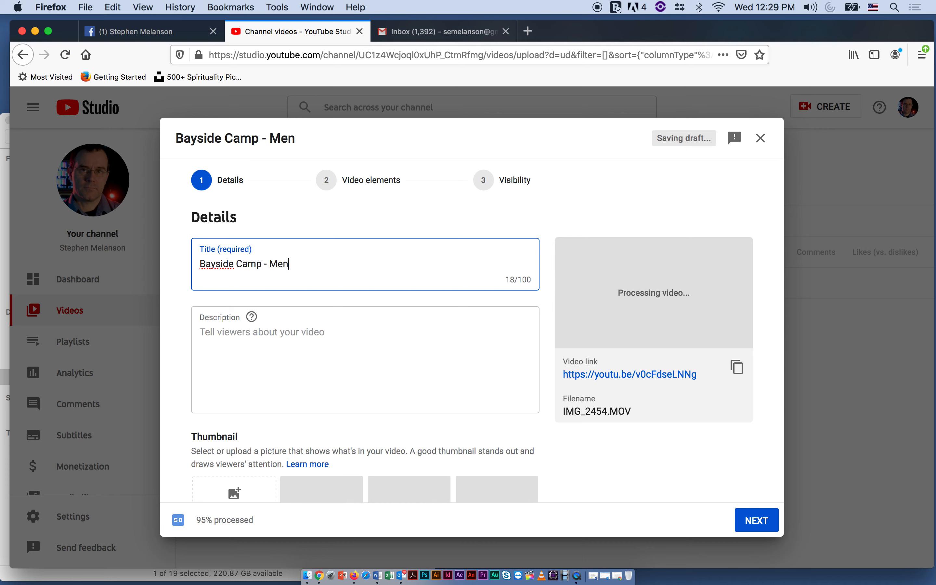
{"action": "type", "text": "'s Retreat"}
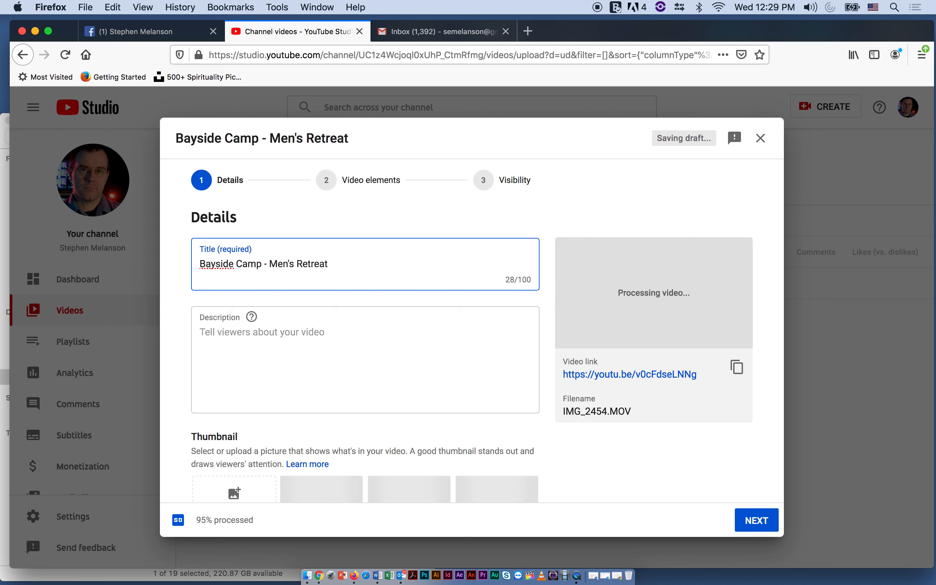
{"action": "type", "text": " 201"}
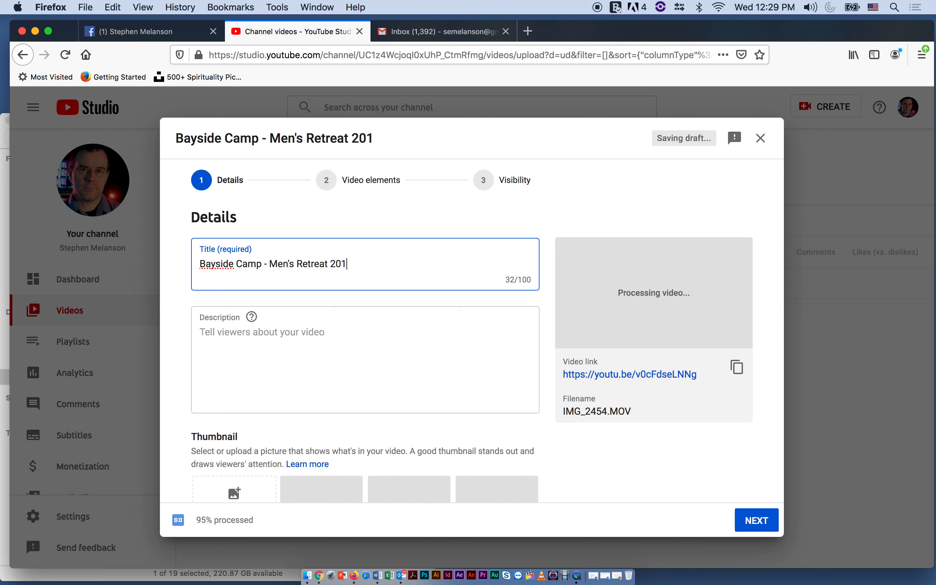
{"action": "type", "text": "8"}
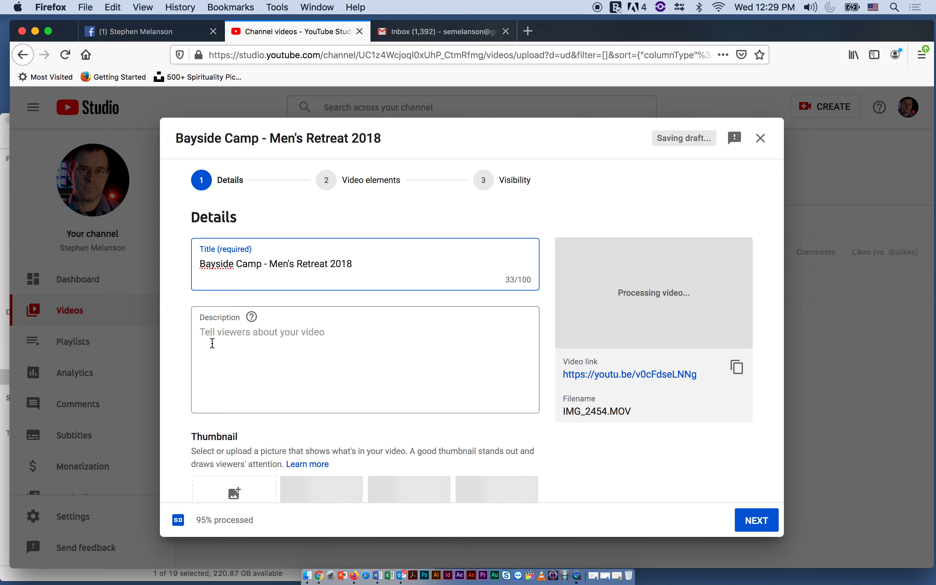
- Leave the description empty and choose the suggested thumbnail showing boots on logs above the water
{"action": "left_click", "coordinate": [214, 338]}
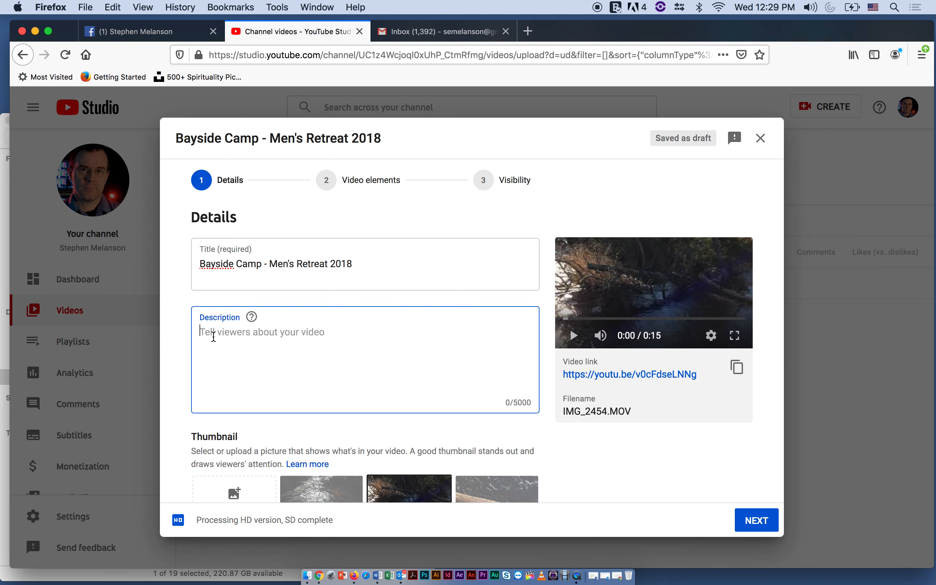
{"action": "scroll", "coordinate": [430, 355], "scroll_direction": "down", "scroll_amount": 5}
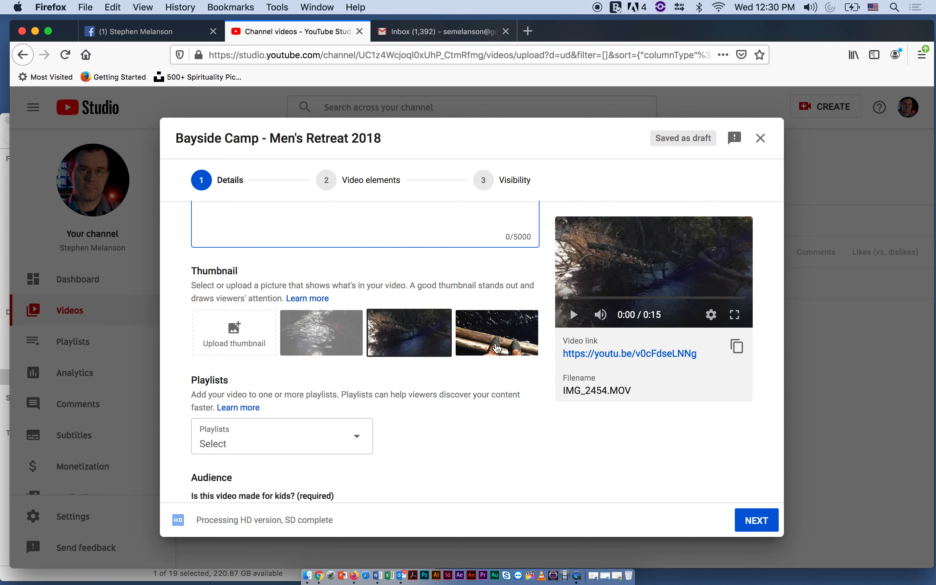
{"action": "left_click", "coordinate": [498, 349]}
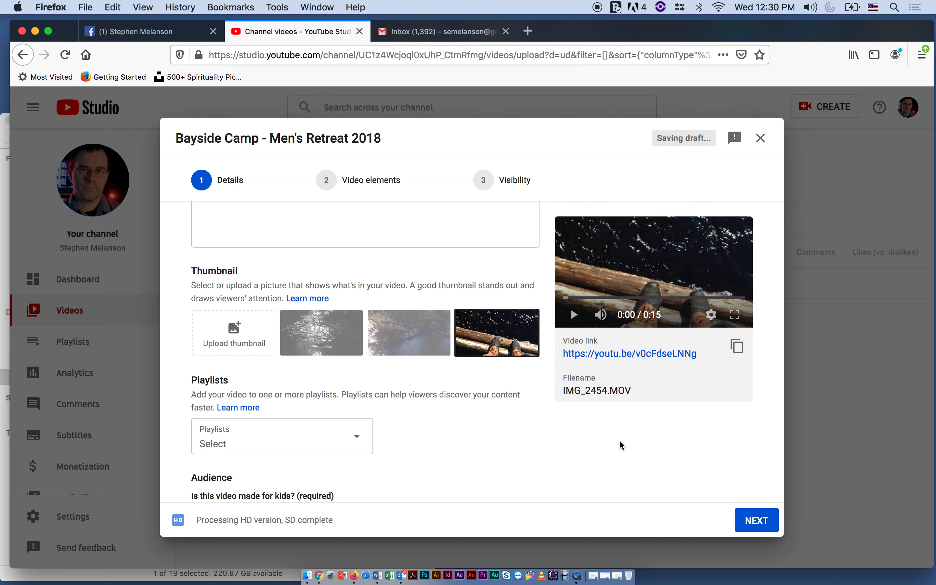
- Declare in the audience settings that the video is not made for kids
{"action": "scroll", "coordinate": [615, 444], "scroll_direction": "down", "scroll_amount": 4}
{"action": "scroll", "coordinate": [616, 446], "scroll_direction": "down", "scroll_amount": 2}
{"action": "scroll", "coordinate": [616, 445], "scroll_direction": "up", "scroll_amount": 1}
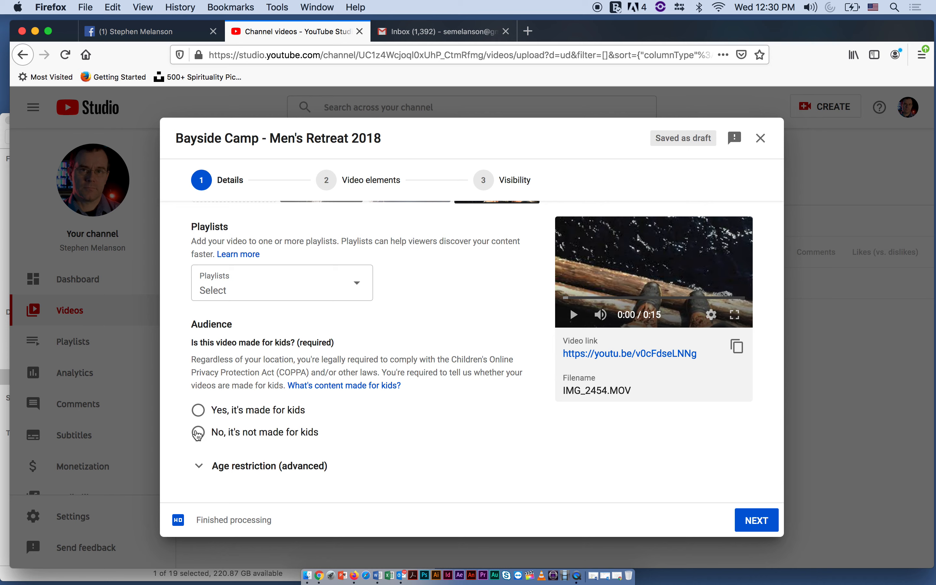
{"action": "left_click", "coordinate": [198, 433]}
- Skip adding video elements, publish the video with Public visibility, and dismiss the share dialog
{"action": "scroll", "coordinate": [603, 441], "scroll_direction": "down", "scroll_amount": 2}
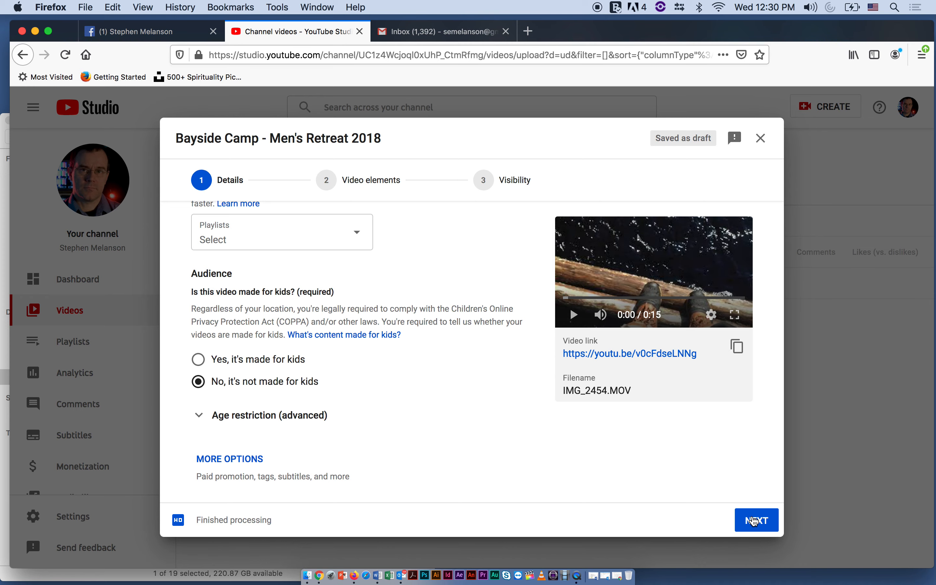
{"action": "left_click", "coordinate": [754, 521]}
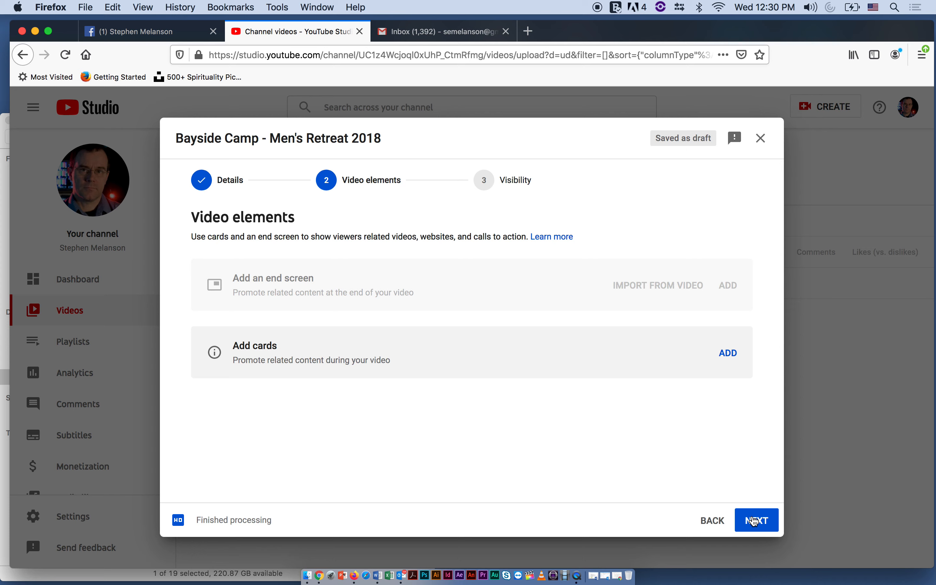
{"action": "left_click", "coordinate": [754, 521]}
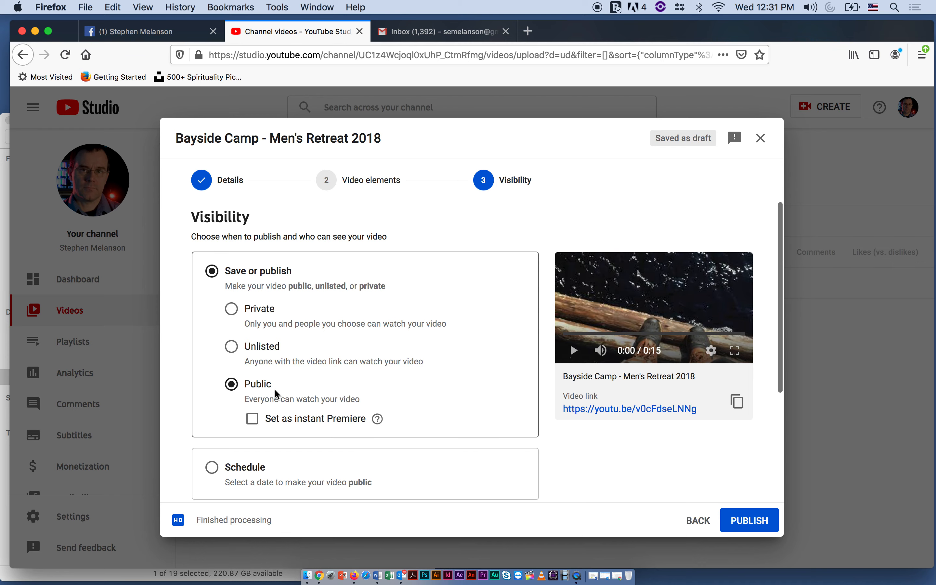
{"action": "left_click", "coordinate": [748, 522]}
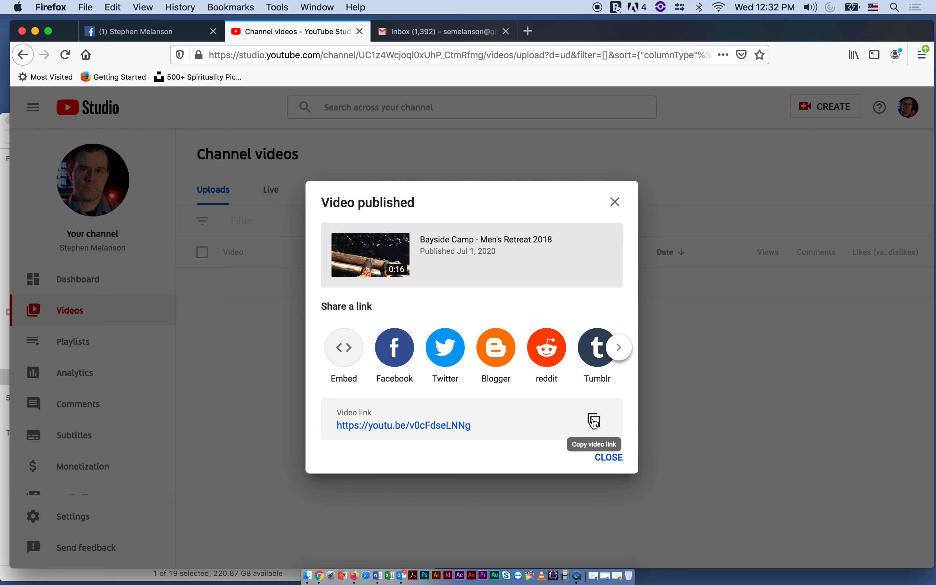
{"action": "left_click", "coordinate": [606, 459]}
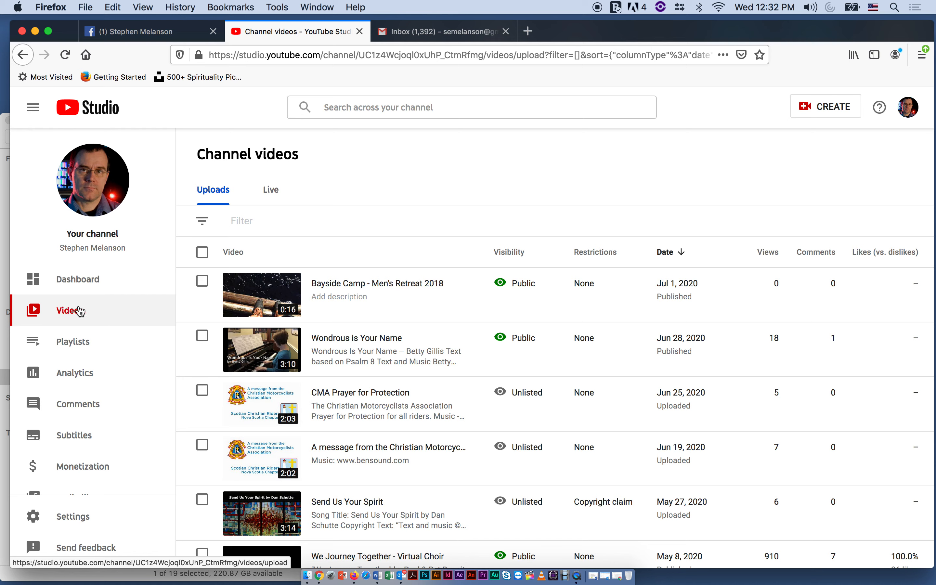
- View the channel's live streams, return to the uploads list, and check the Bayside Camp video's visibility
{"action": "left_click", "coordinate": [272, 190]}
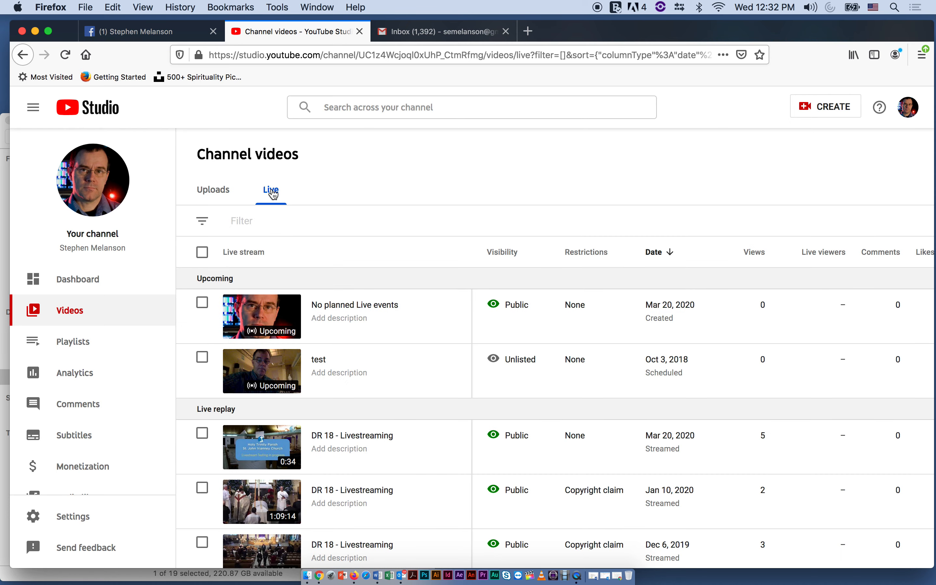
{"action": "left_click", "coordinate": [212, 193]}
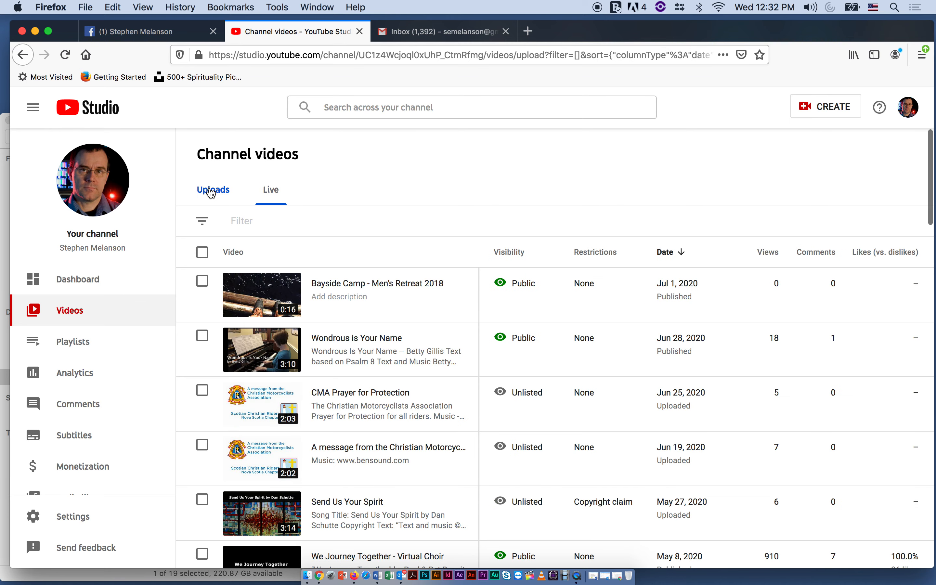
{"action": "mouse_move", "coordinate": [322, 309]}
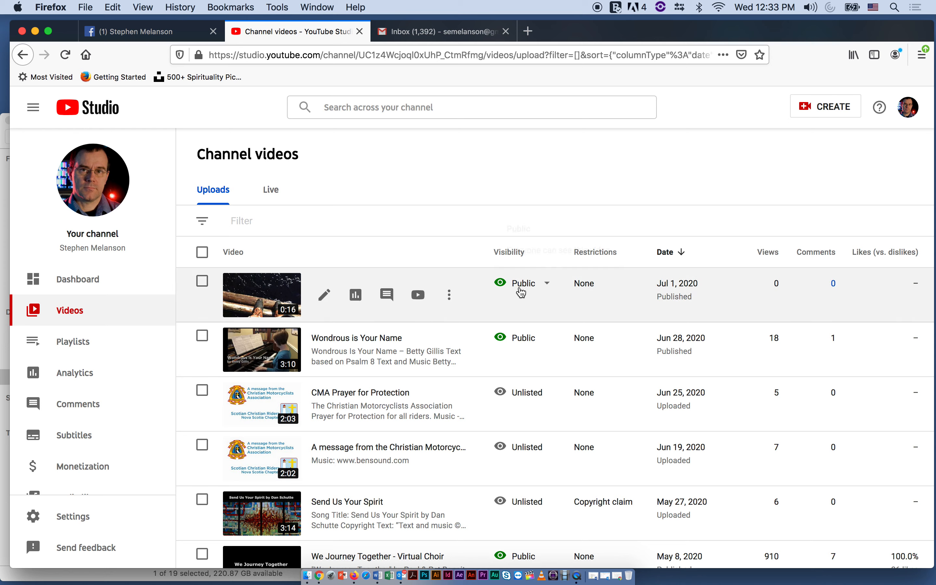
{"action": "mouse_move", "coordinate": [518, 288]}
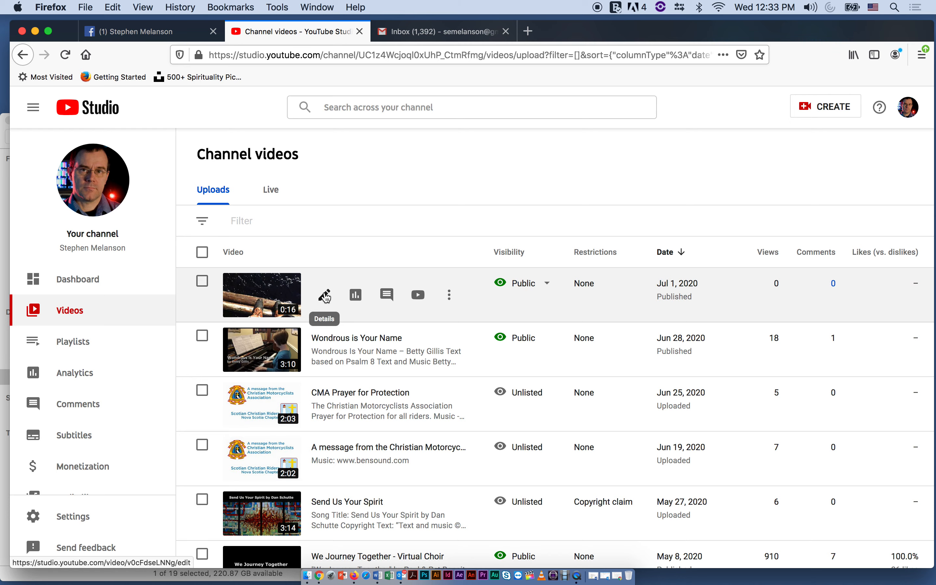
- Open the Bayside Camp video's details, review its thumbnail, audience and tag settings, and return to the channel's video list
{"action": "left_click", "coordinate": [325, 297]}
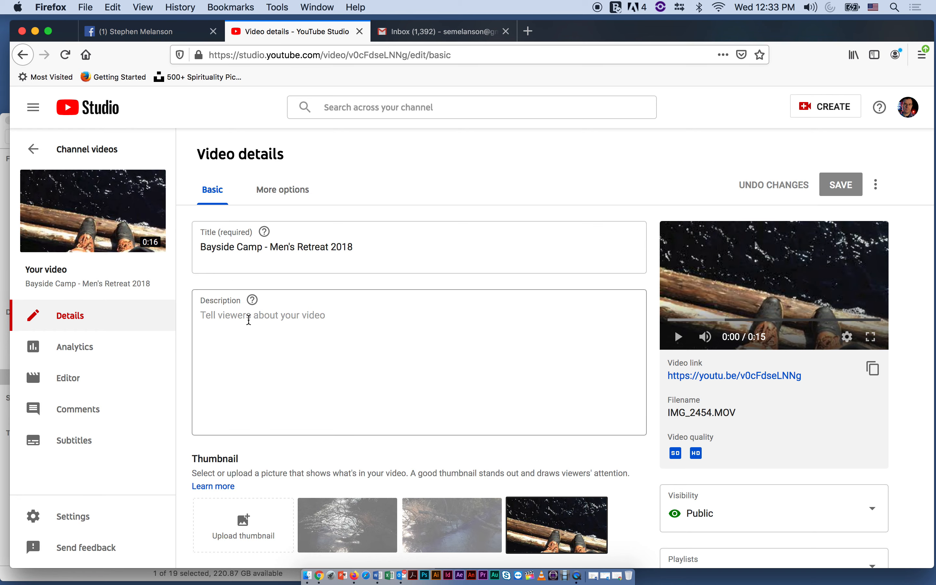
{"action": "scroll", "coordinate": [248, 319], "scroll_direction": "down", "scroll_amount": 5}
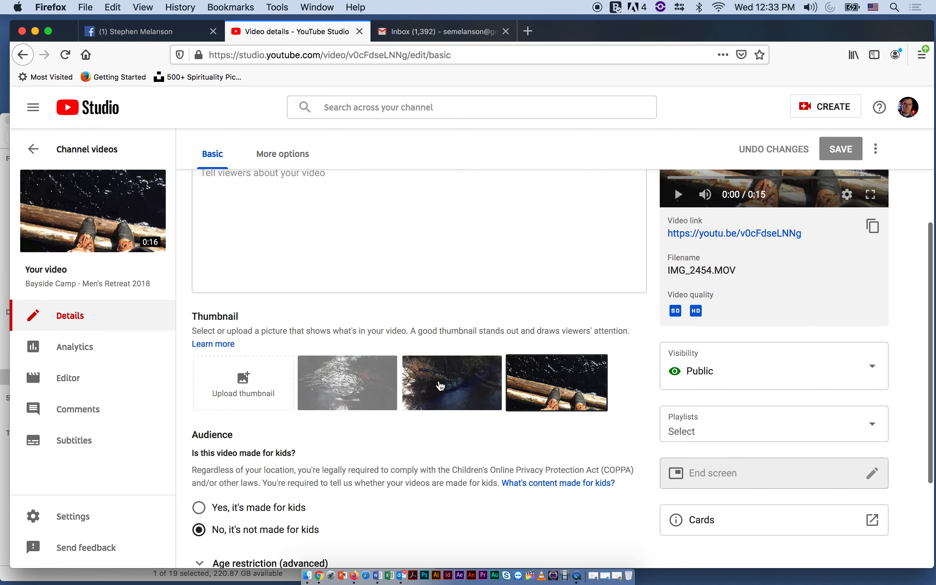
{"action": "scroll", "coordinate": [441, 385], "scroll_direction": "down", "scroll_amount": 4}
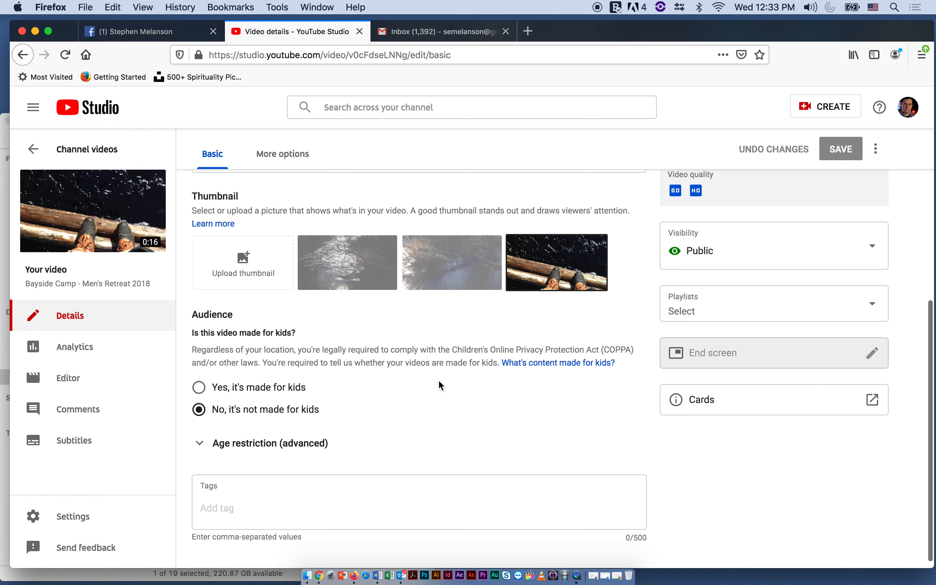
{"action": "scroll", "coordinate": [439, 383], "scroll_direction": "up", "scroll_amount": 2}
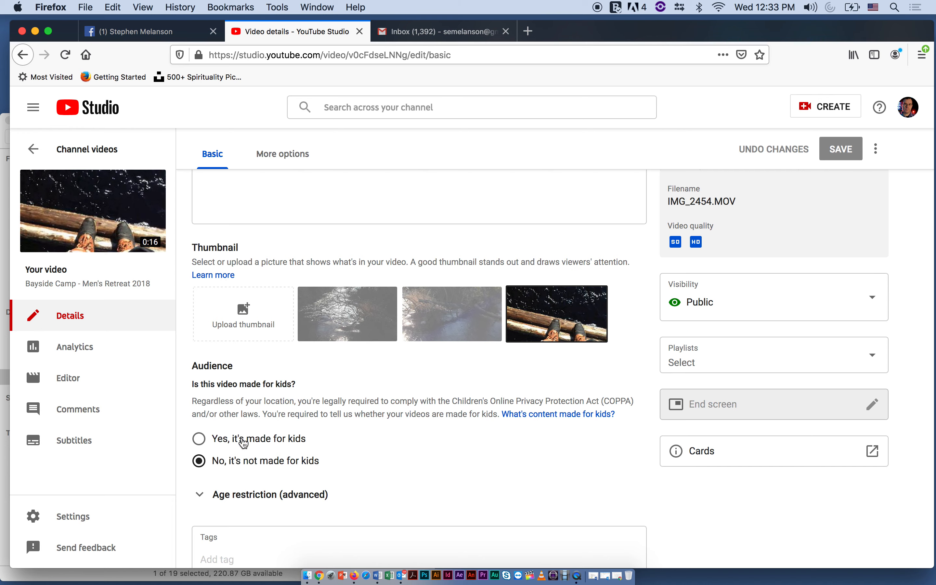
{"action": "scroll", "coordinate": [251, 337], "scroll_direction": "up", "scroll_amount": 1}
{"action": "scroll", "coordinate": [252, 337], "scroll_direction": "up", "scroll_amount": 5}
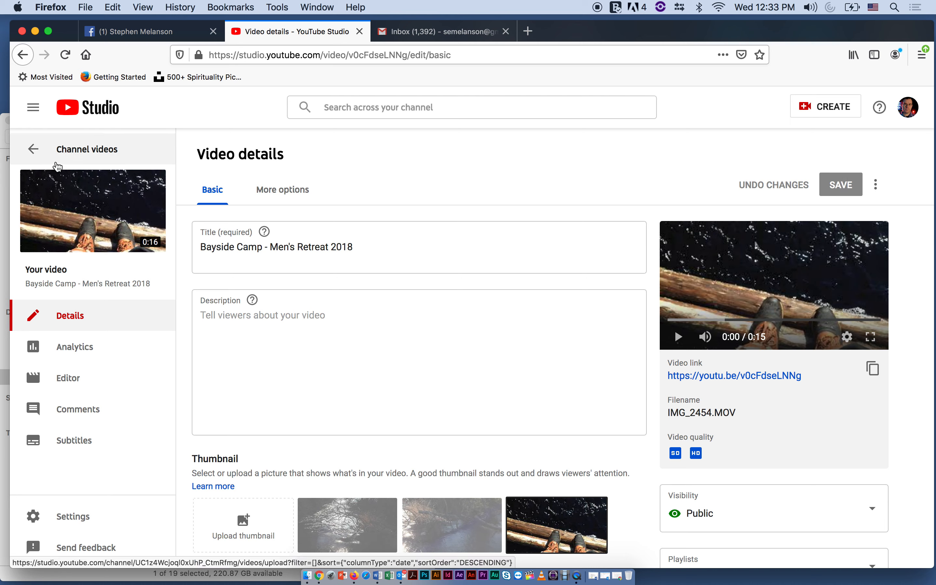
{"action": "left_click", "coordinate": [33, 150]}
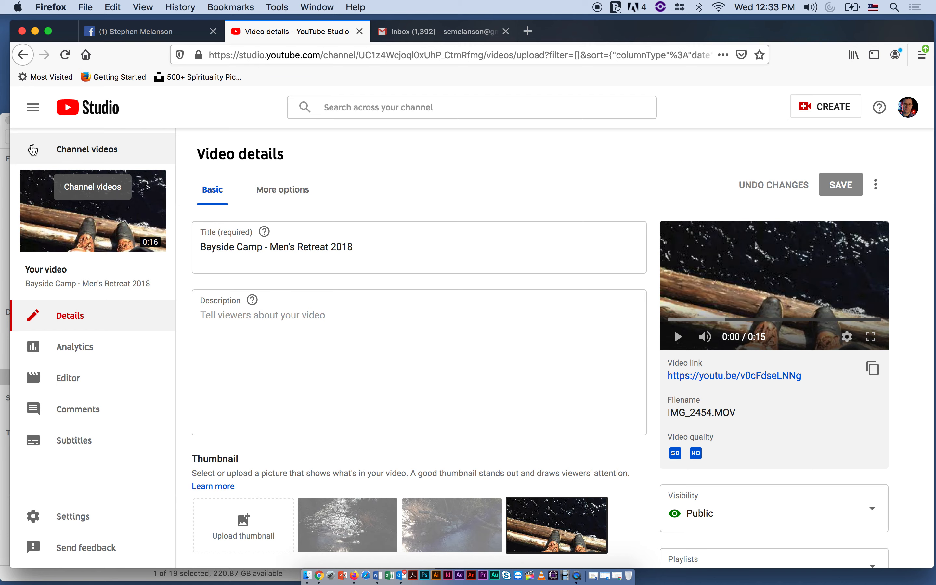